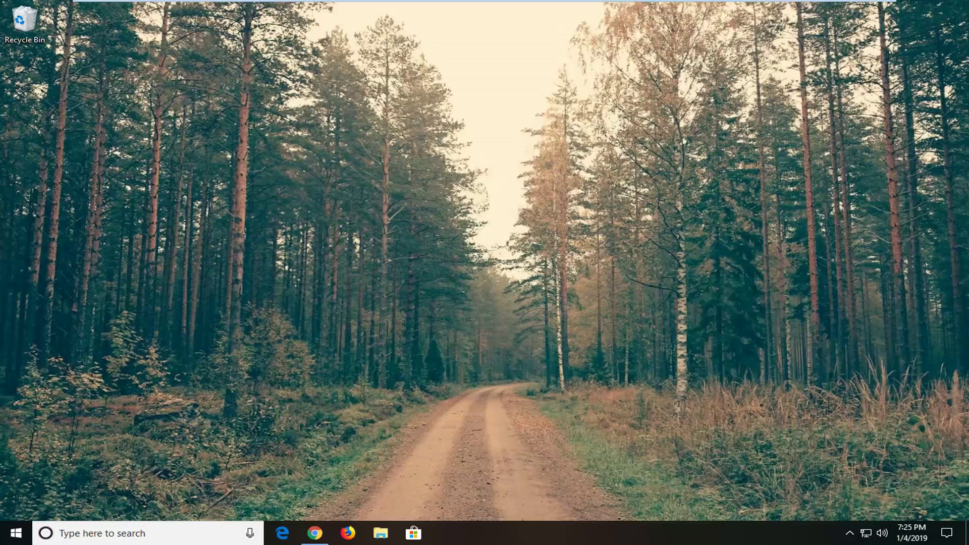
Search the Start menu for regedit and run it as administrator.
click(17, 532)
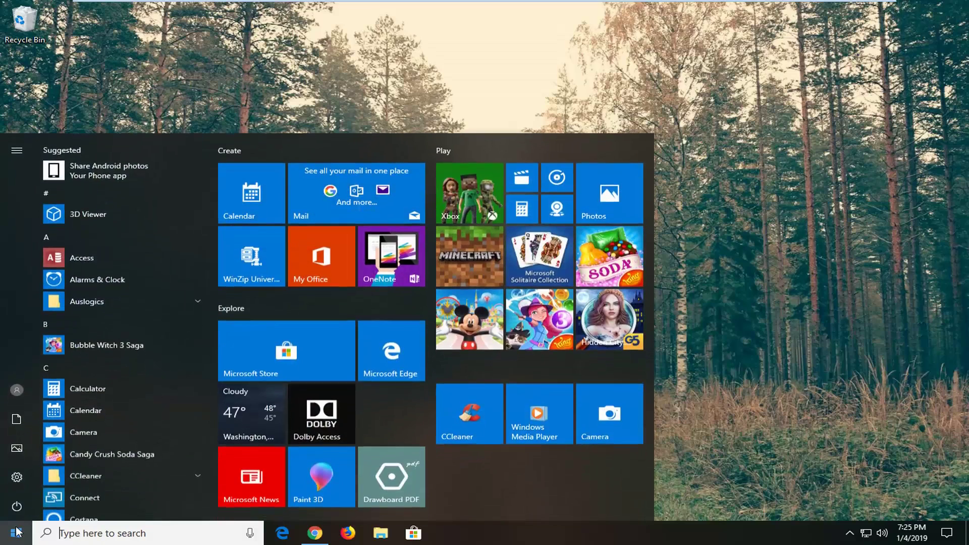
text(r)
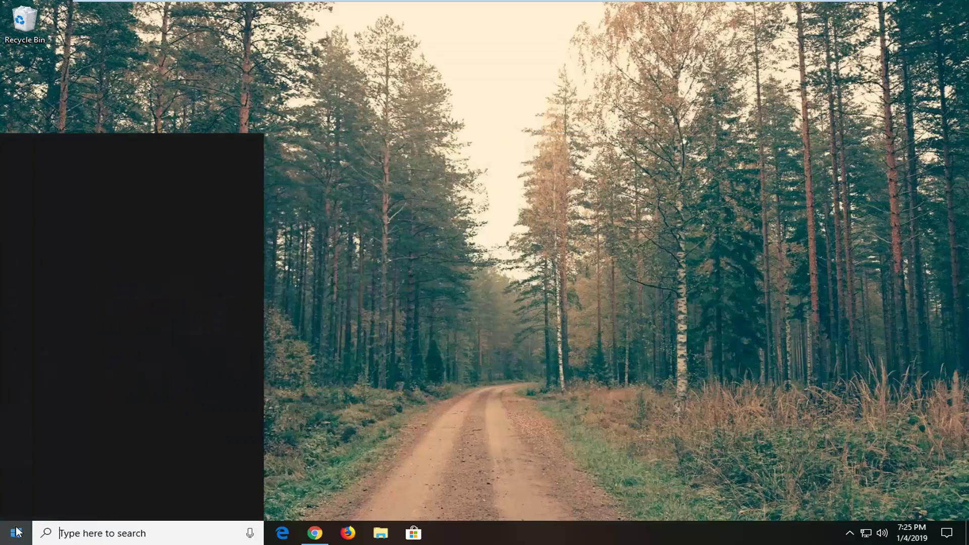
text(egedit)
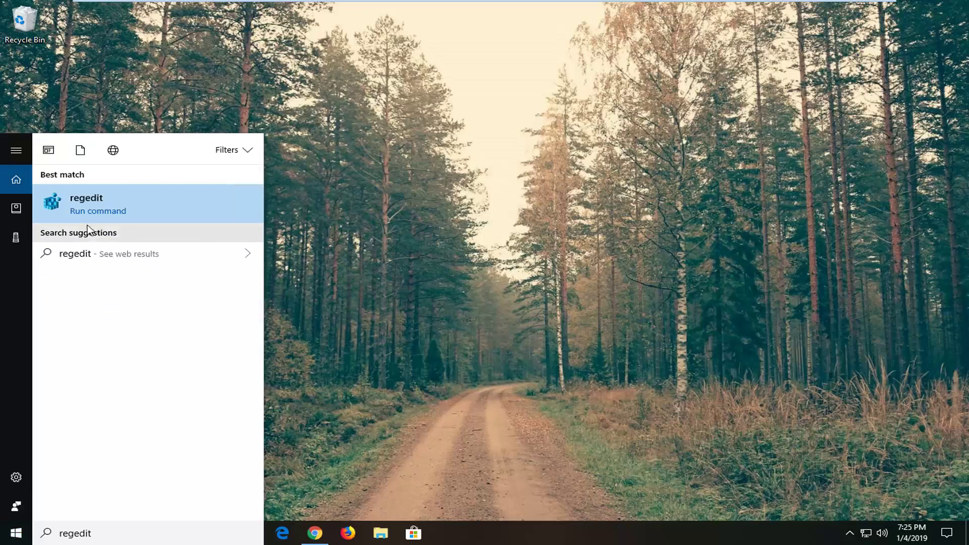
right_click(90, 198)
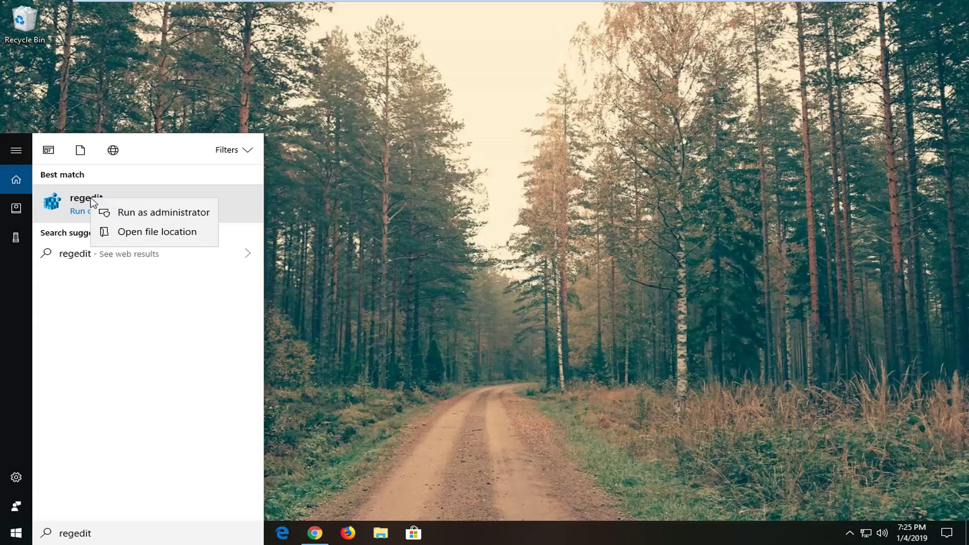
click(123, 213)
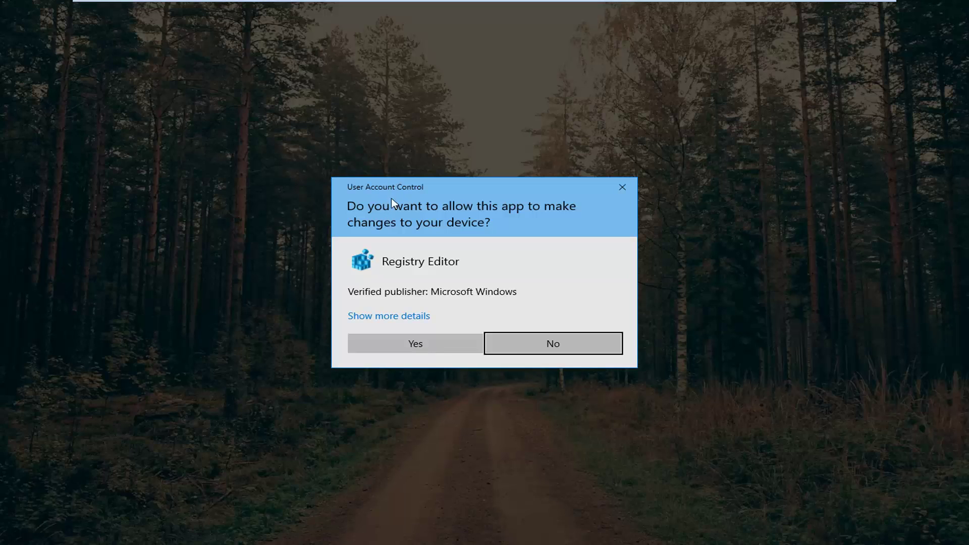
Approve the UAC prompt and collapse the tree to the five hives under Computer.
click(398, 345)
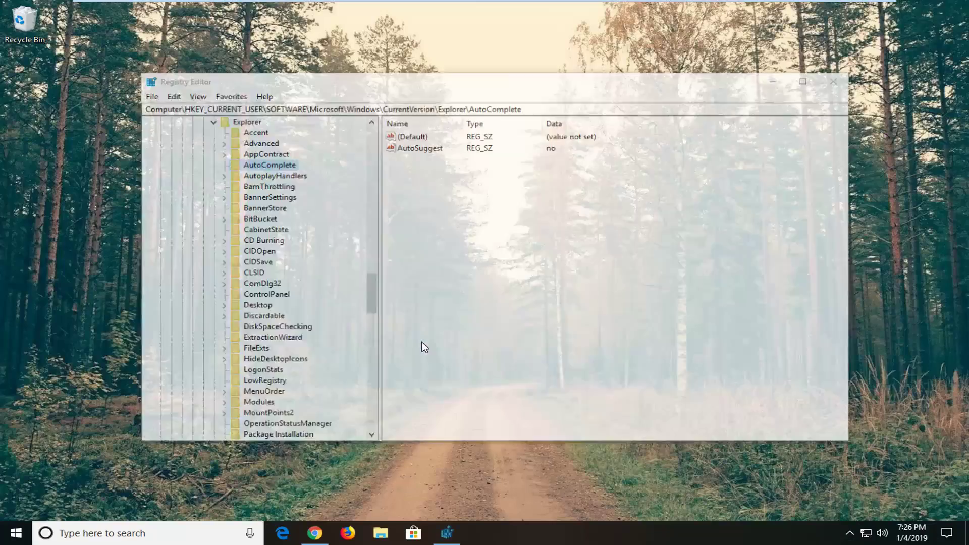
scroll(186, 257, up, 5)
scroll(198, 197, down, 10)
scroll(150, 190, up, 15)
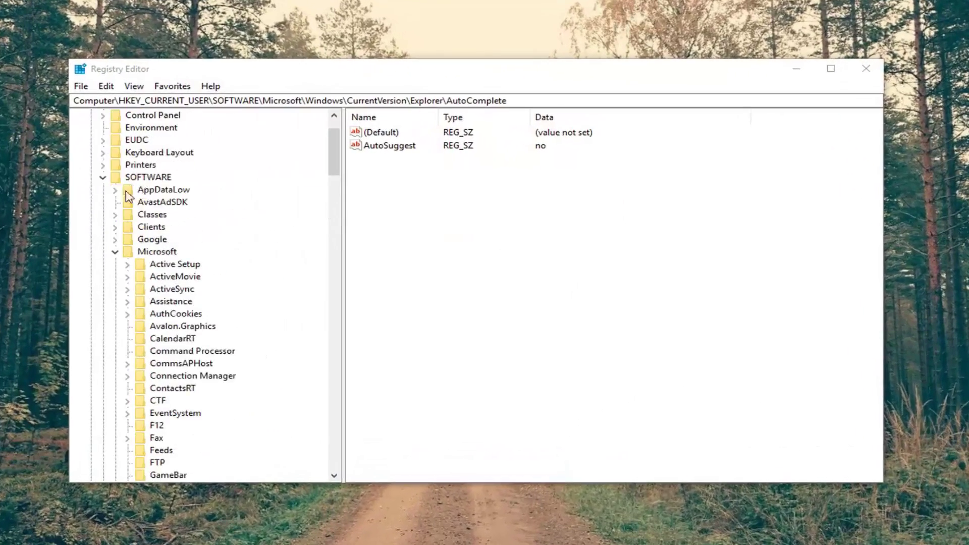
click(102, 239)
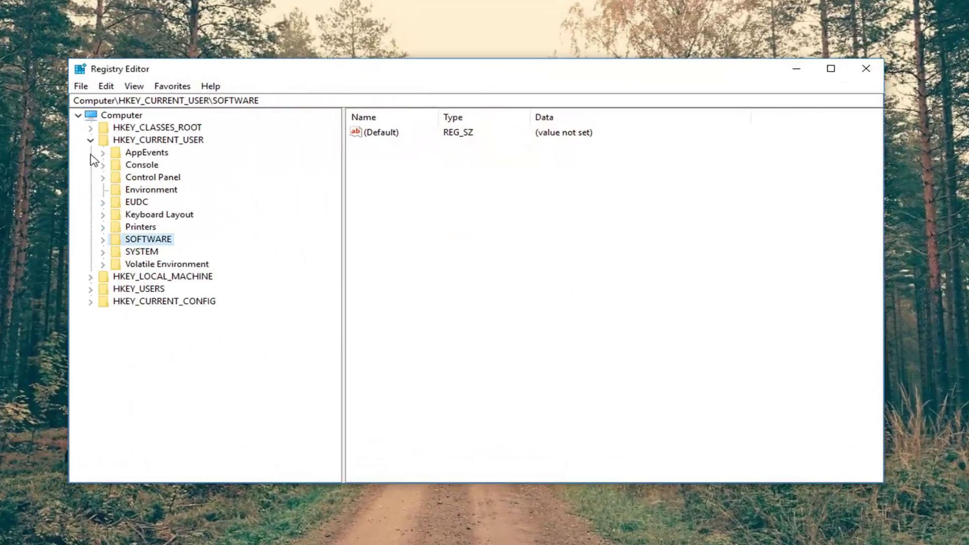
click(91, 140)
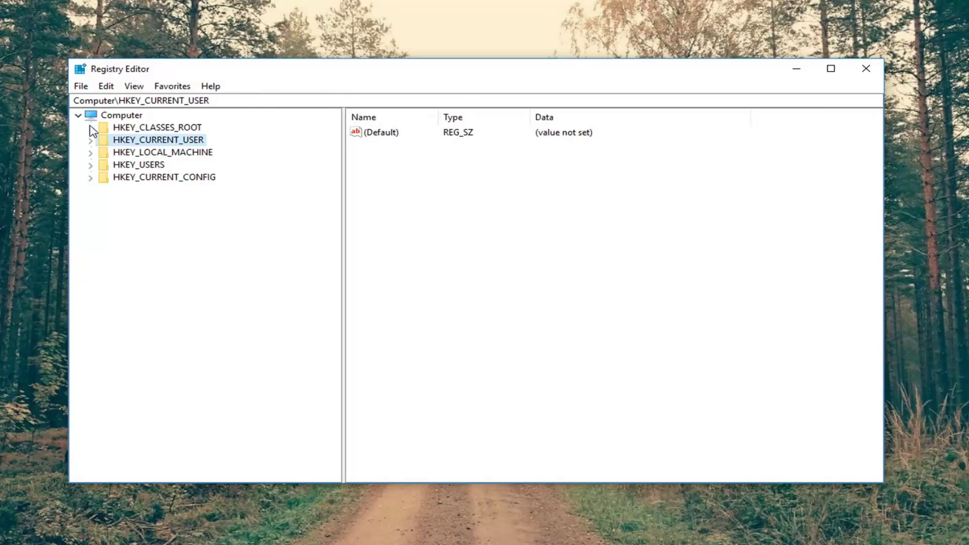
click(79, 115)
click(77, 116)
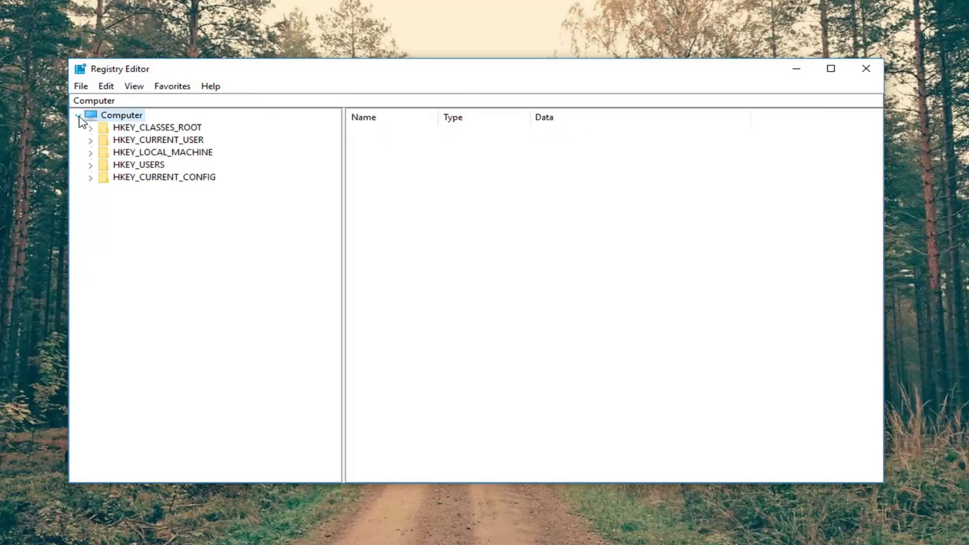
Begin a registry export to the Desktop from the File menu, then cancel it.
click(82, 89)
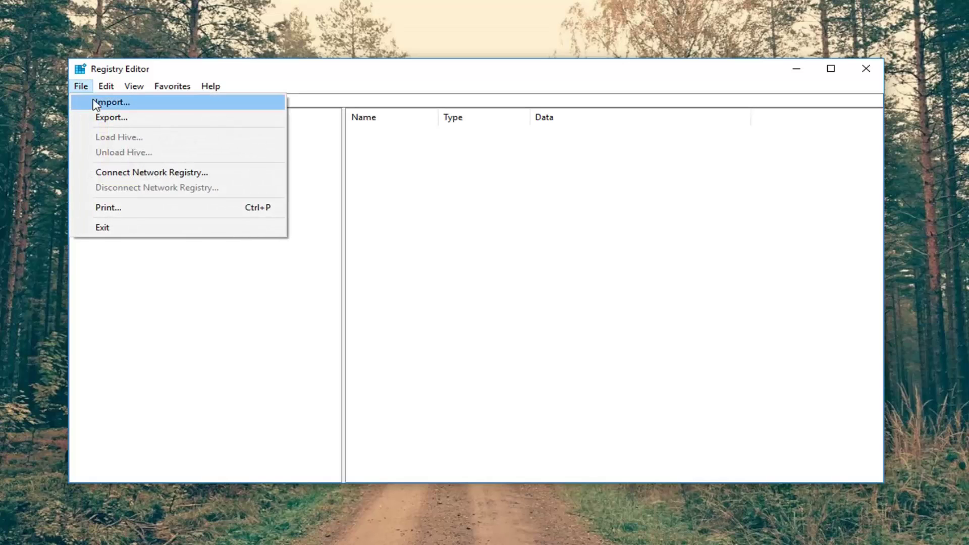
click(104, 117)
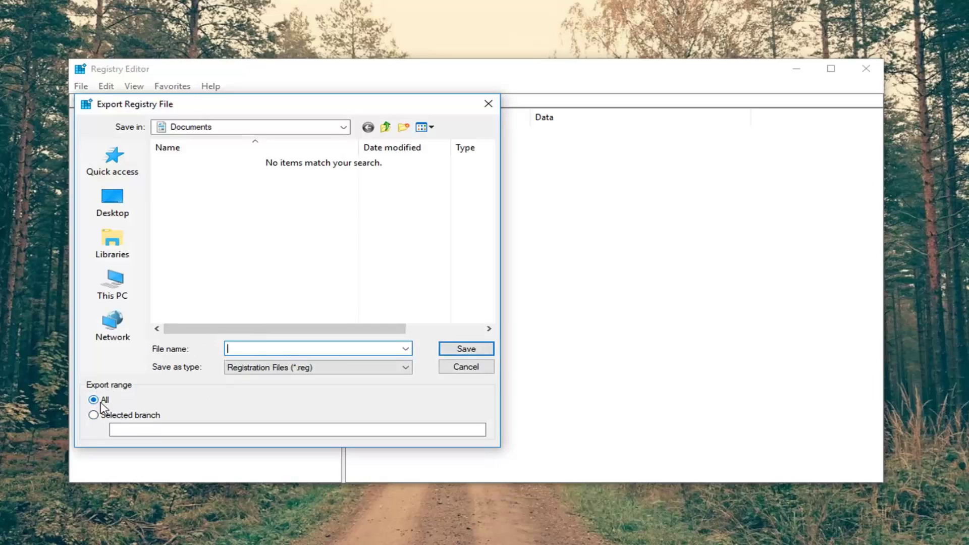
click(107, 195)
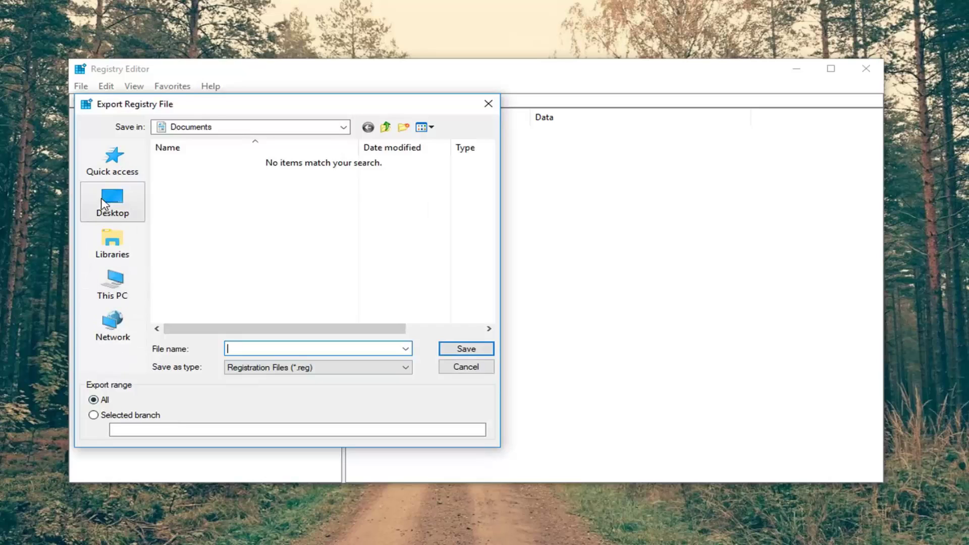
click(466, 367)
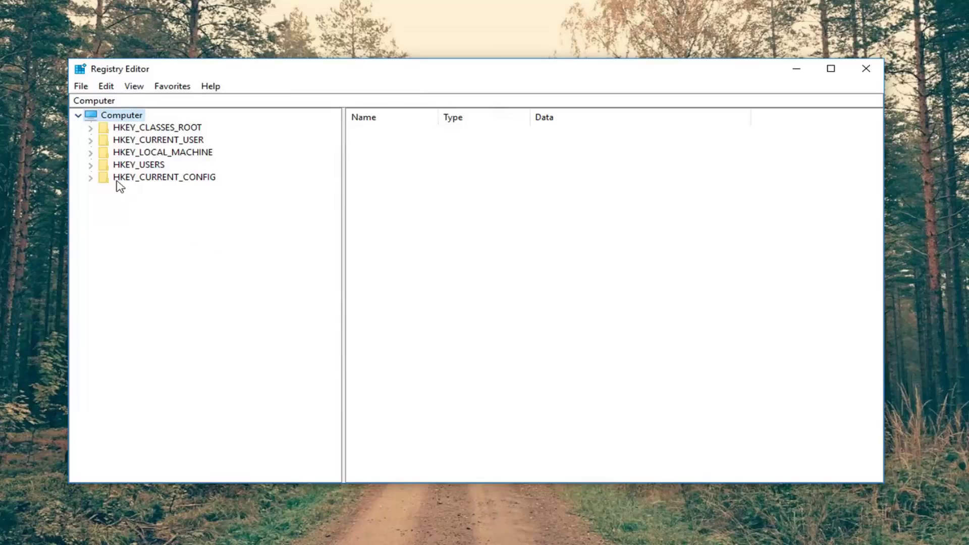
click(80, 87)
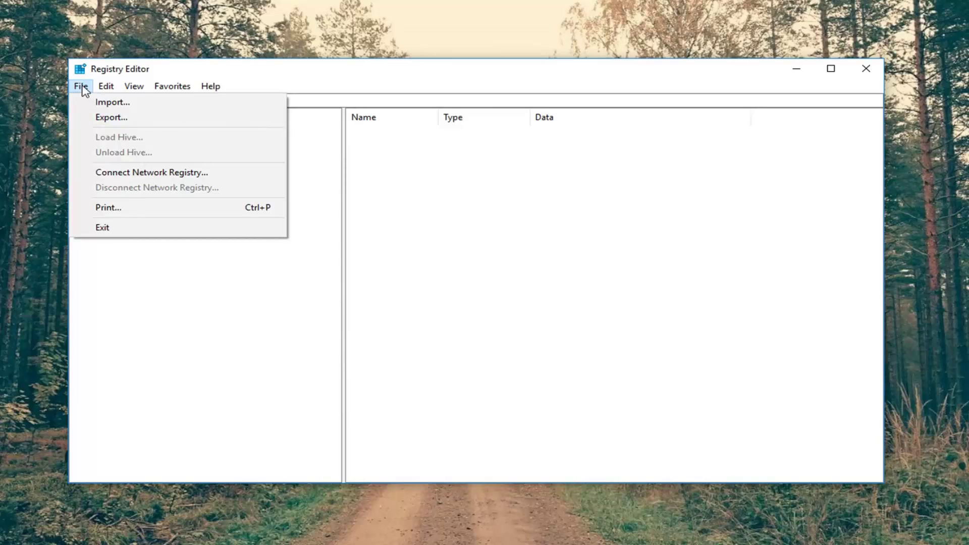
click(96, 102)
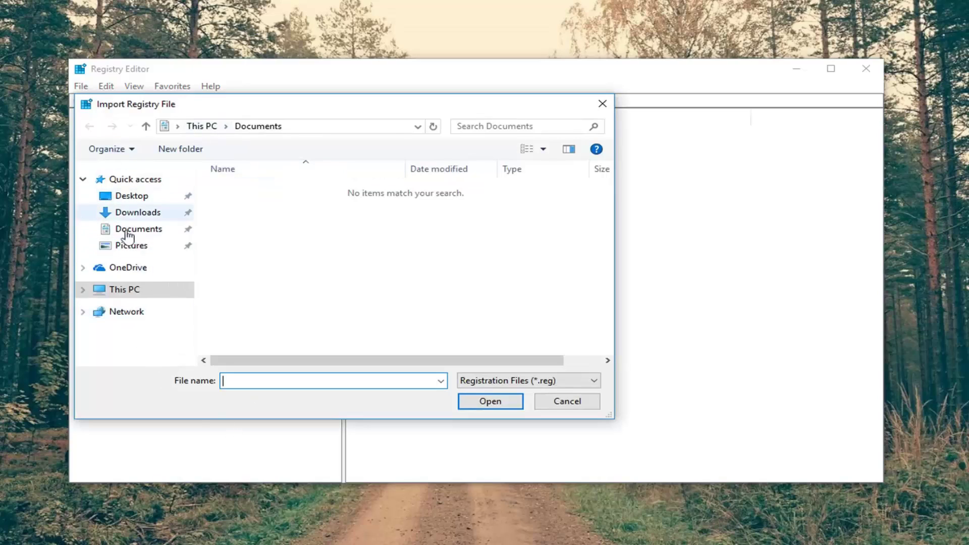
click(131, 197)
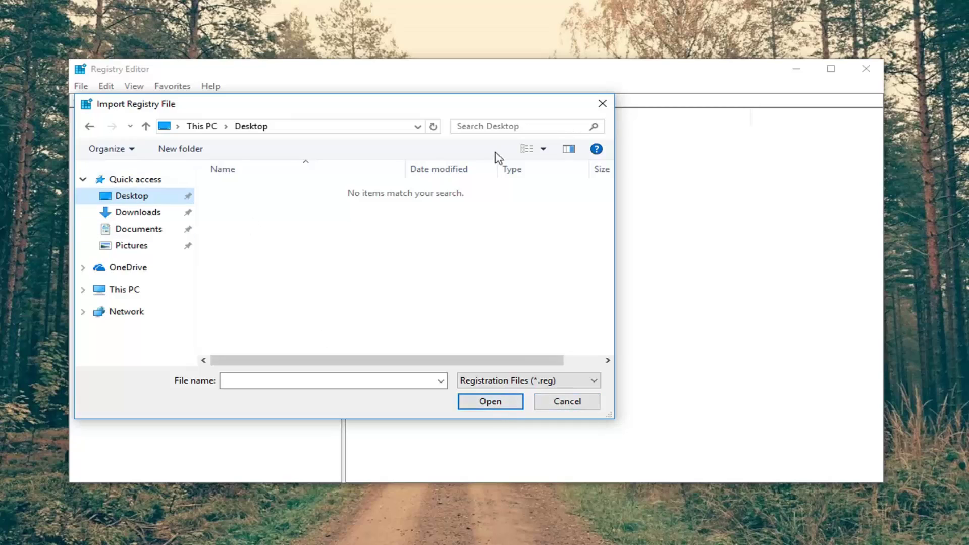
click(602, 103)
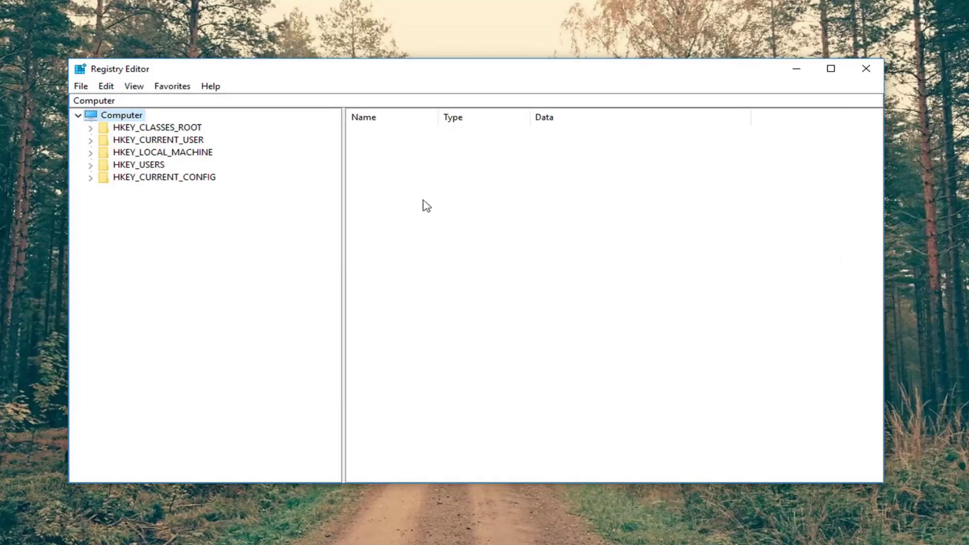
Browse to HKEY_LOCAL_MACHINE\SOFTWARE\Policies\Microsoft\Windows\System, showing its EnableSmartScreen value.
click(179, 154)
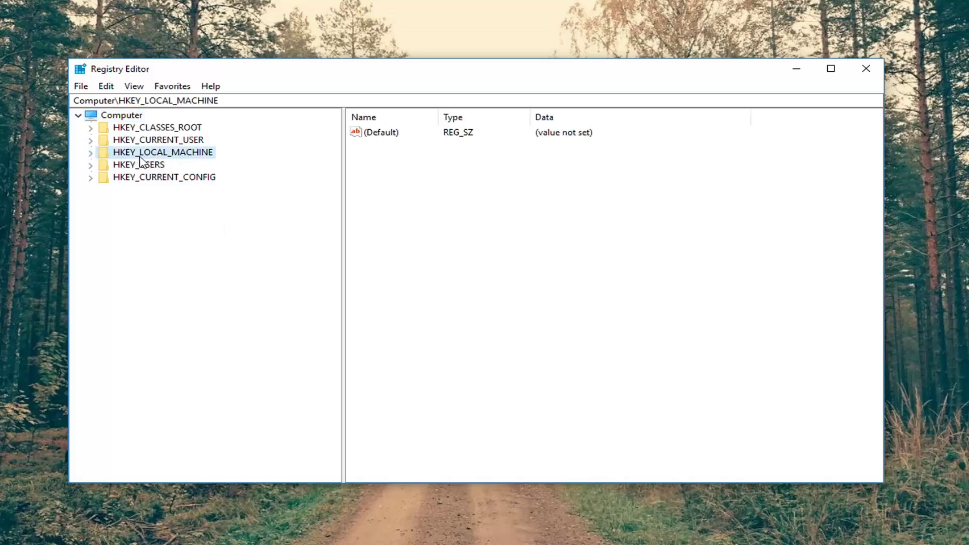
click(91, 153)
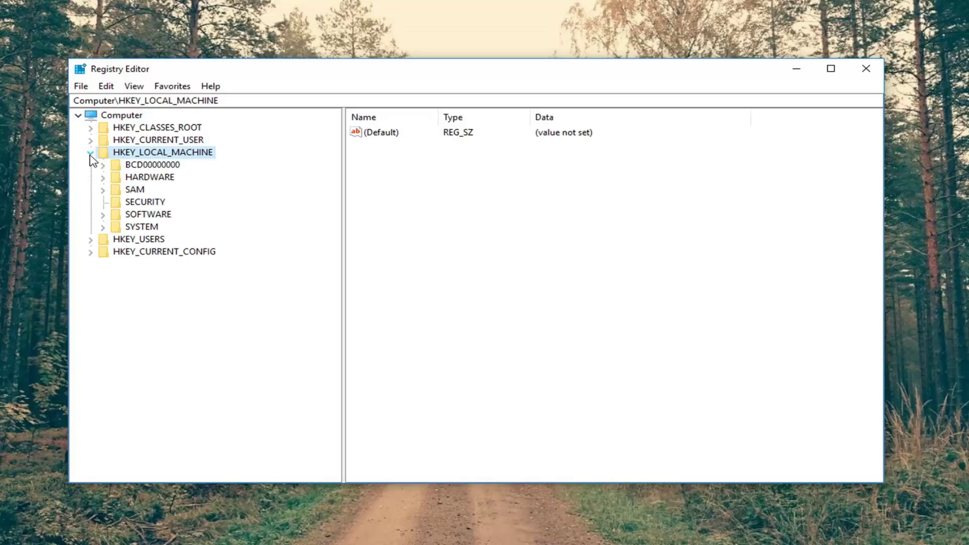
click(117, 214)
click(102, 216)
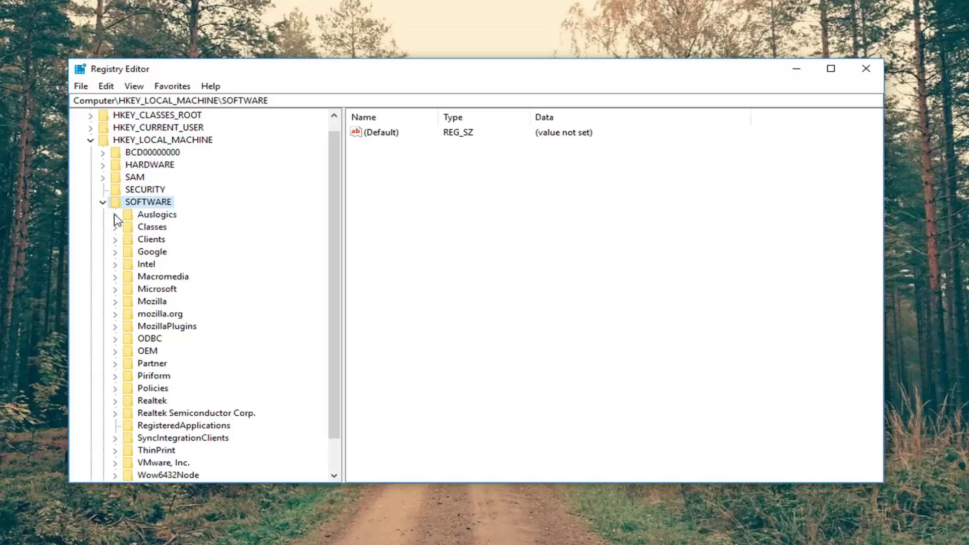
scroll(114, 222, down, 1)
click(115, 352)
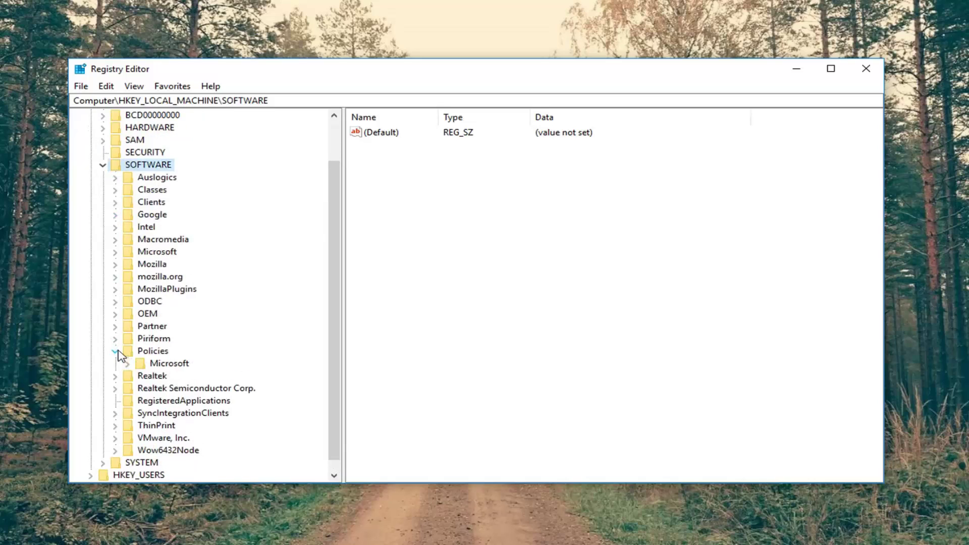
click(127, 364)
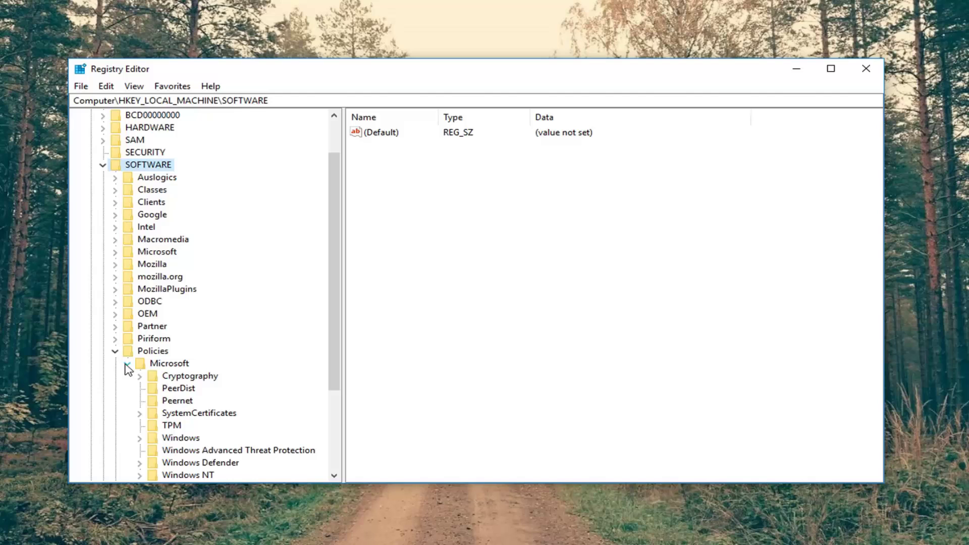
scroll(132, 370, down, 2)
click(140, 362)
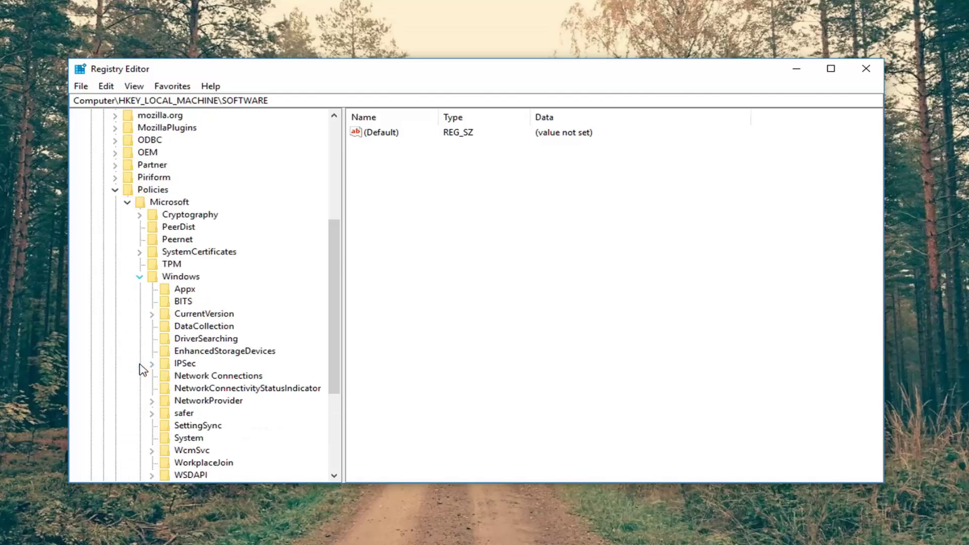
scroll(143, 370, down, 4)
click(188, 276)
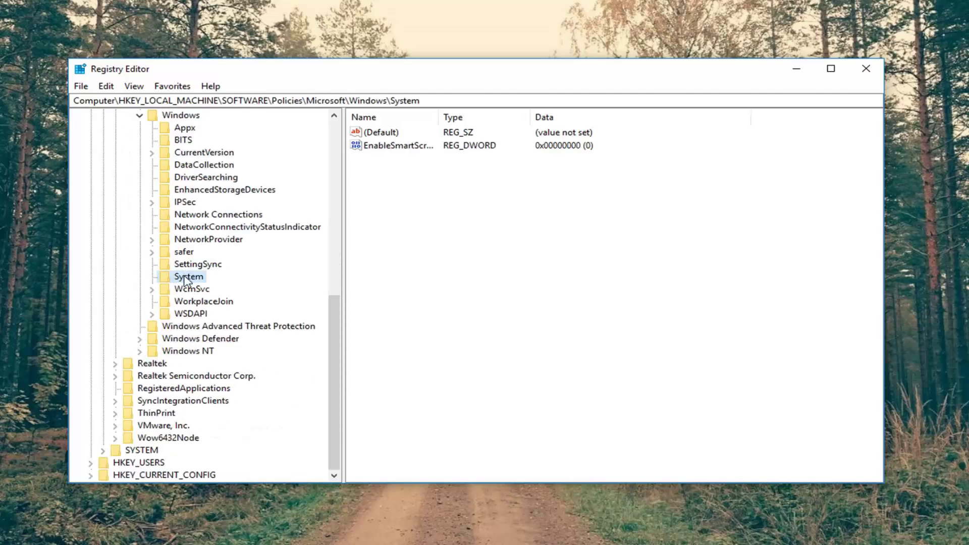
click(404, 100)
Create a new DWORD (32-bit) value named PublishUserActivities in the System key.
right_click(420, 189)
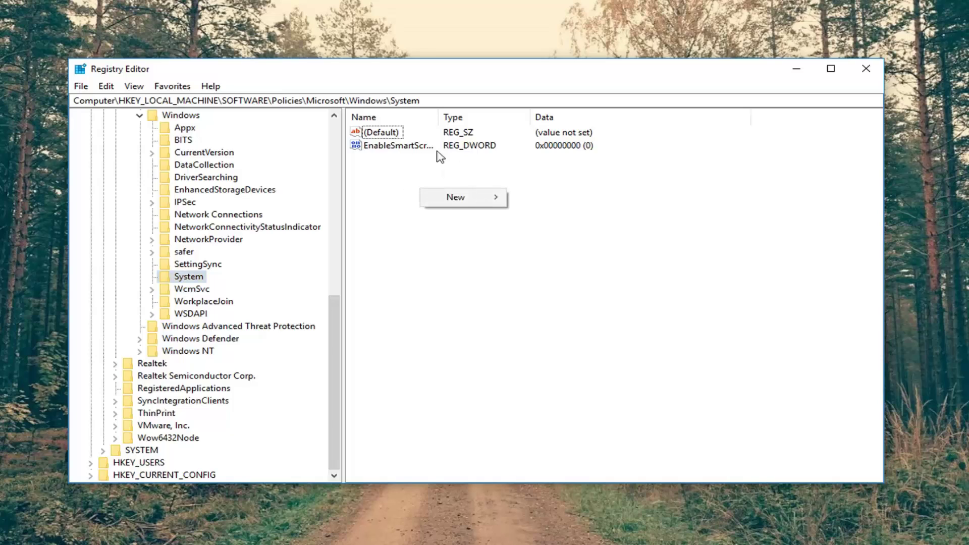
mouse_move(431, 199)
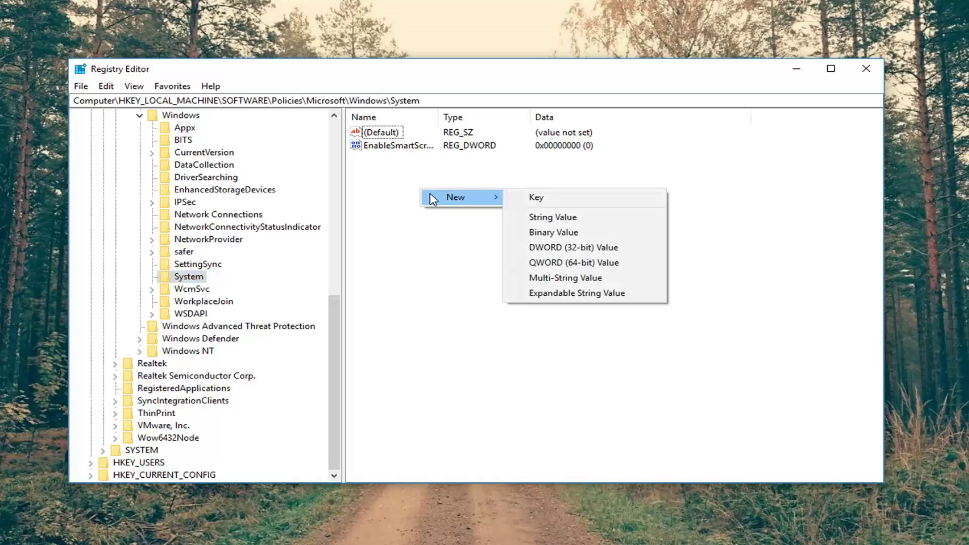
click(551, 249)
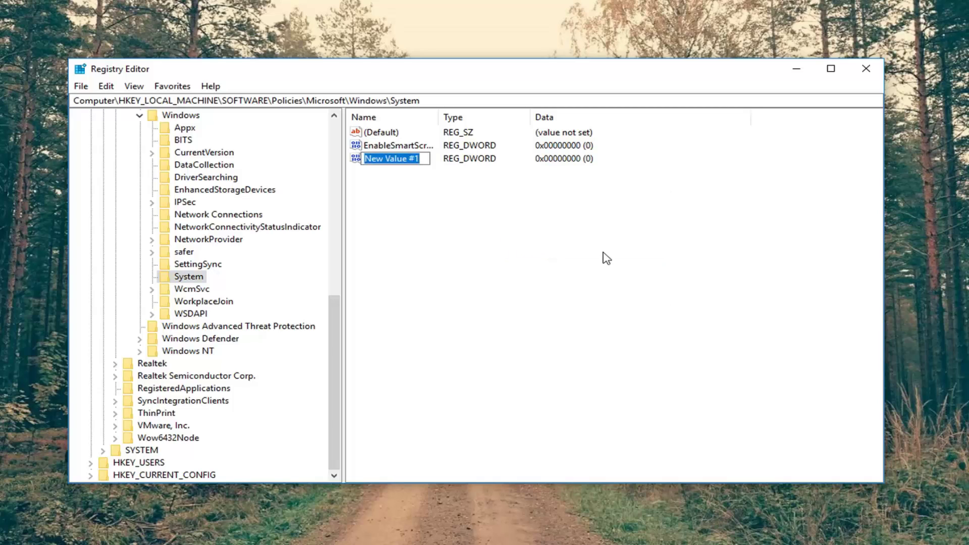
text(Publish)
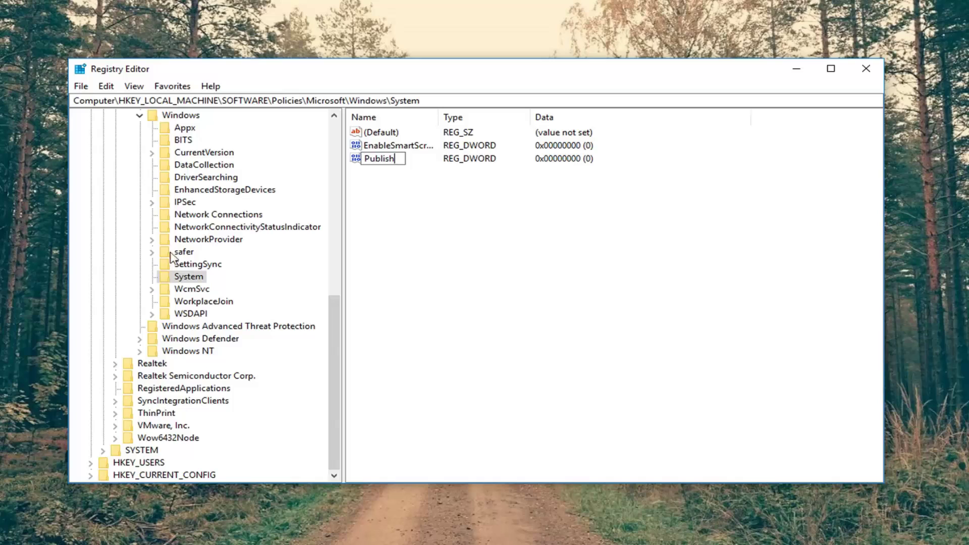
text(UserActivities)
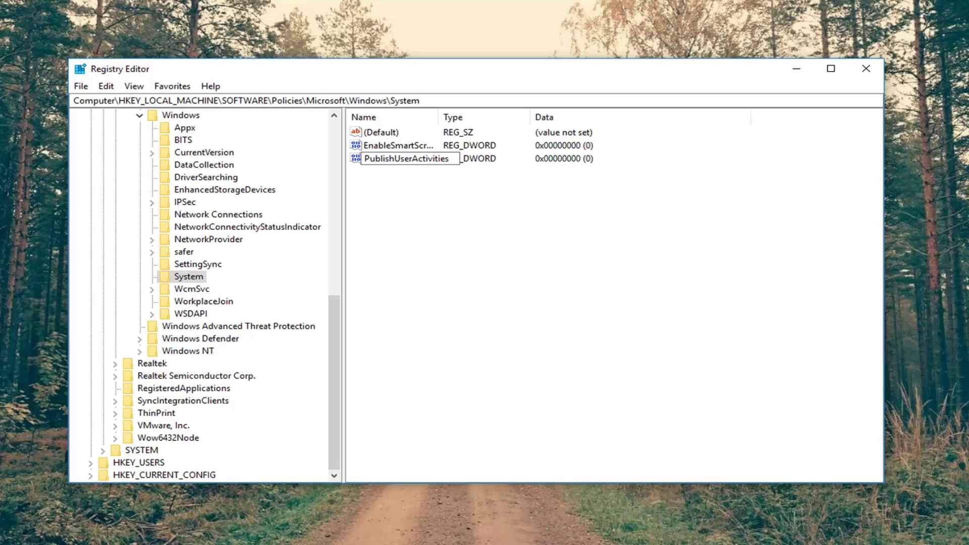
key(Return)
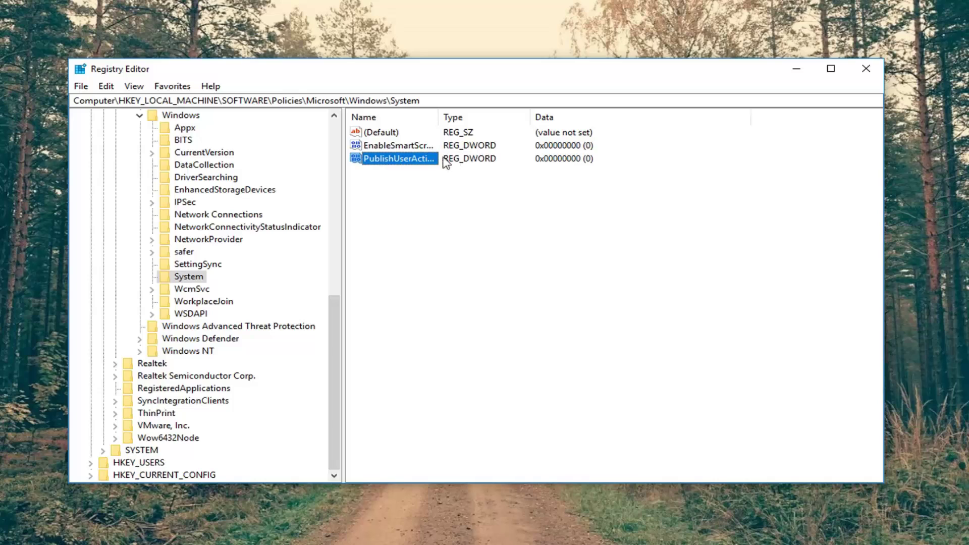
Widen the Name column and confirm PublishUserActivities' value data as 0 in hexadecimal.
drag(438, 117, 495, 117)
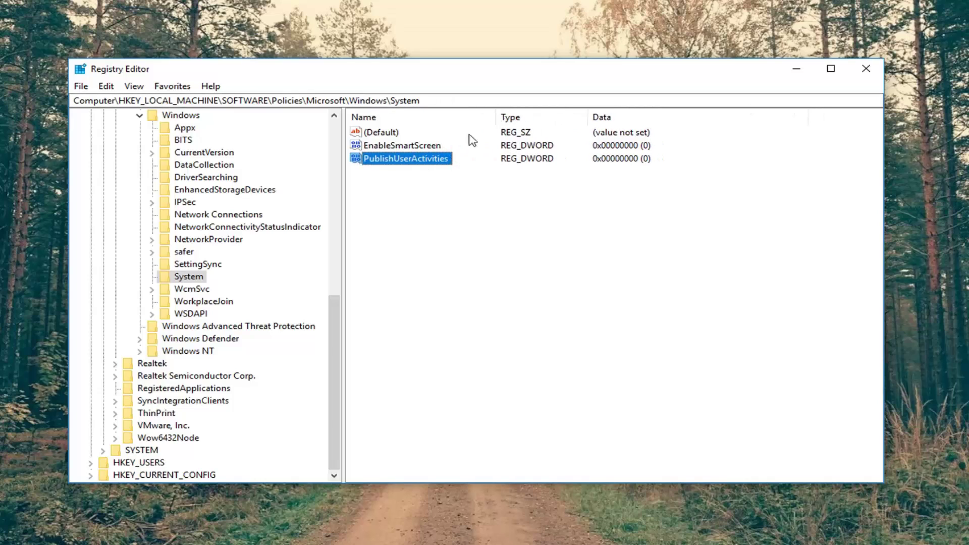
double_click(416, 159)
click(133, 199)
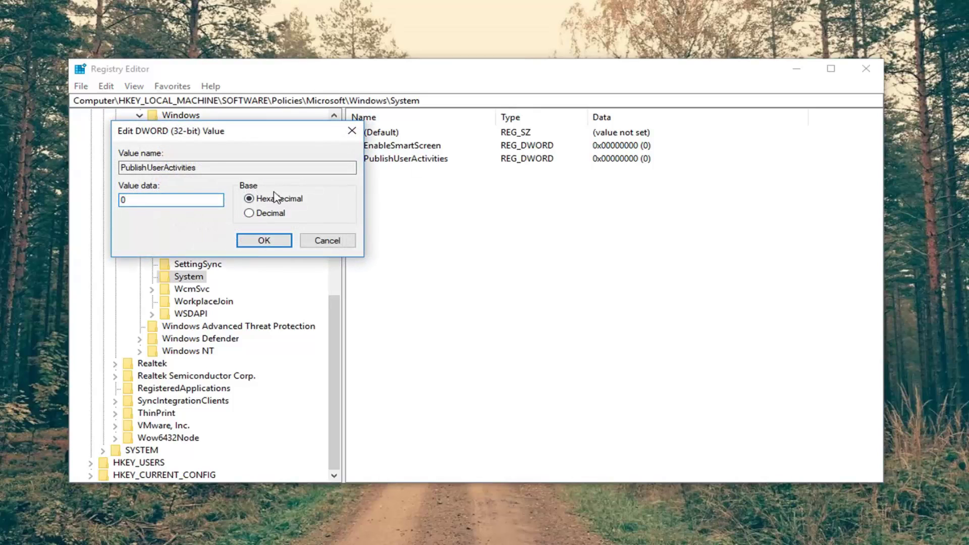
click(261, 241)
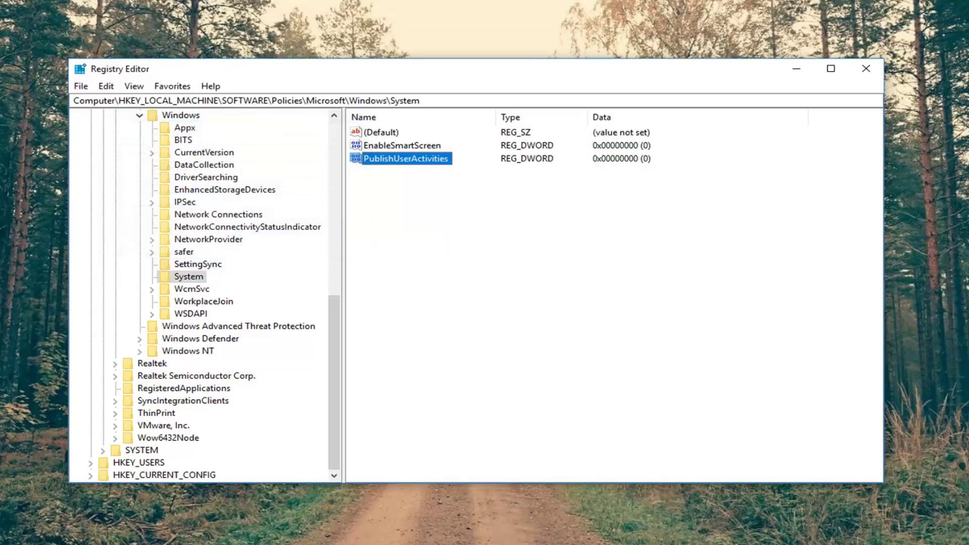